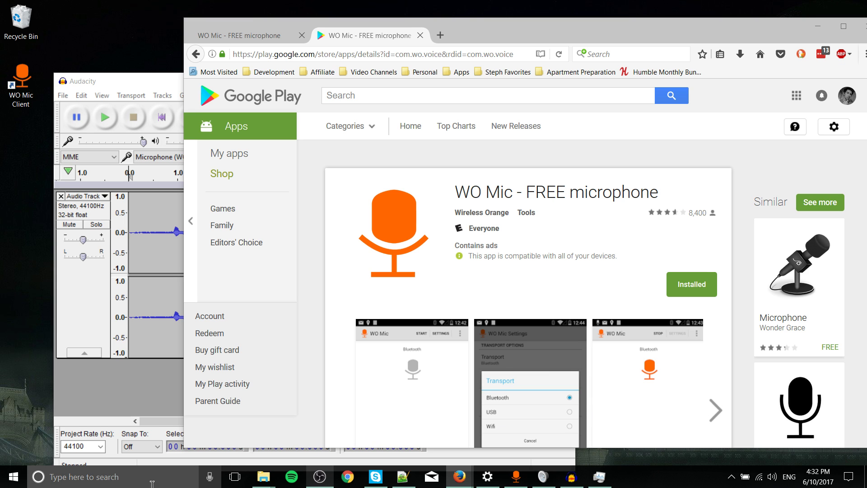
Bring Audacity and the Google Play page forward and shift the browser window over Audacity
left_click(104, 166)
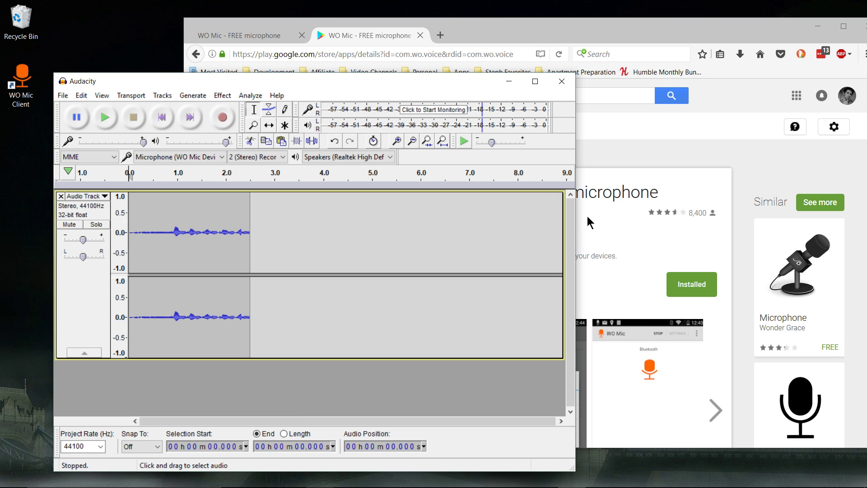
left_click(627, 155)
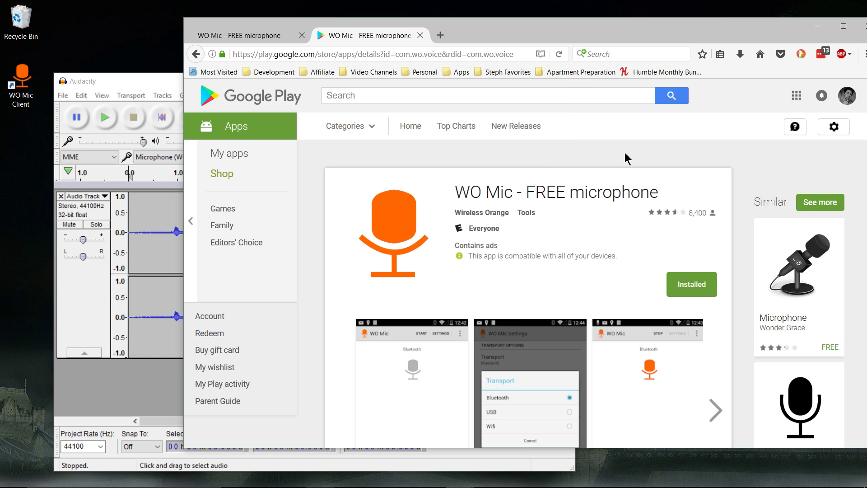
left_click_drag(459, 197, 539, 197)
left_click(539, 196)
left_click_drag(582, 28, 545, 38)
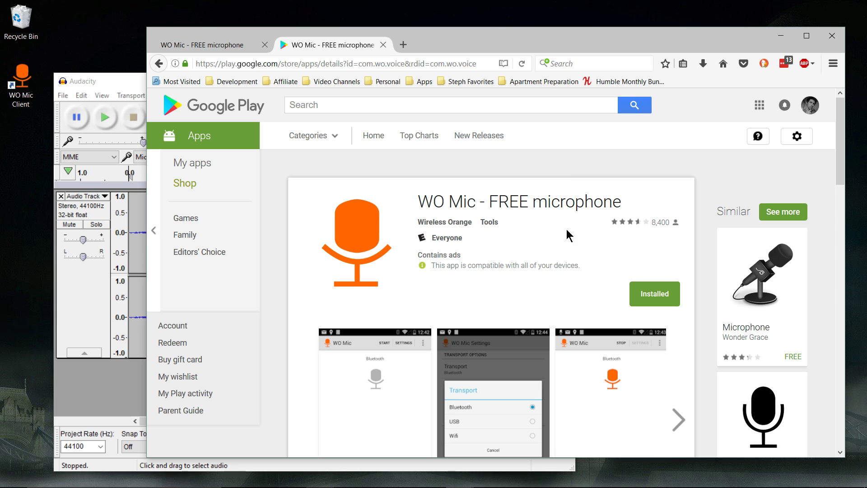
Switch to the wirelessorange WO Mic page and scroll through it
left_click(208, 45)
scroll(417, 156, "up", 8)
scroll(418, 155, "up", 3)
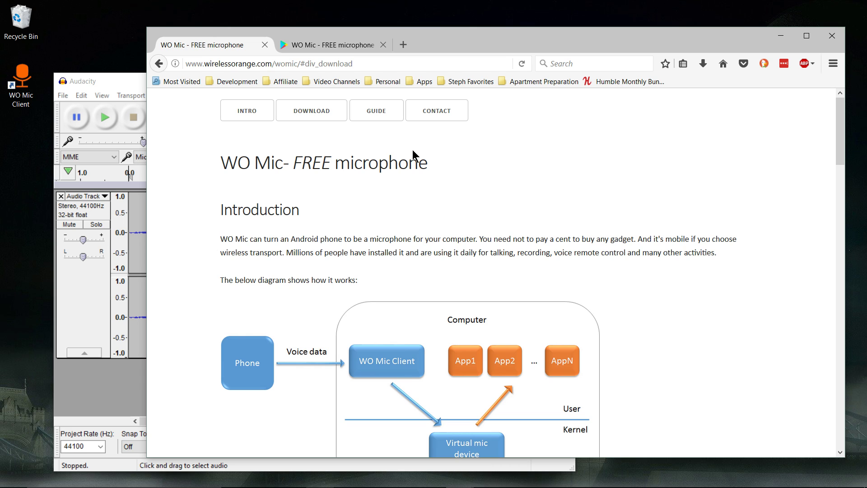
scroll(413, 150, "down", 4)
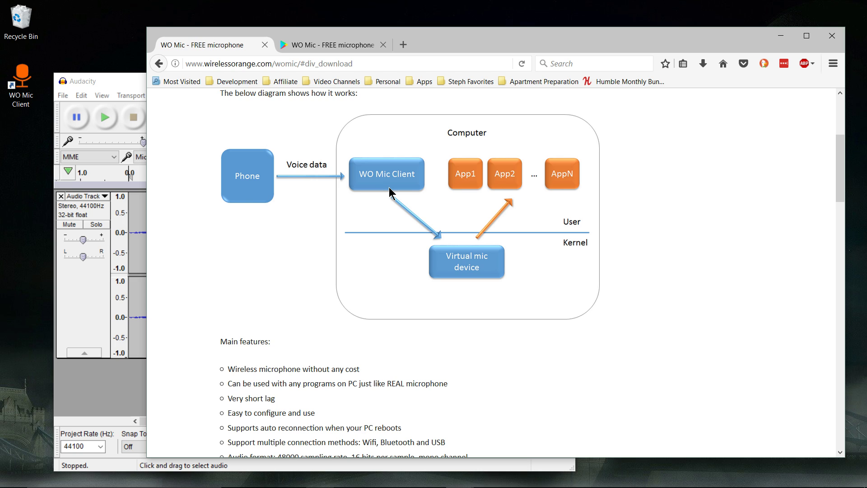
scroll(389, 193, "down", 3)
scroll(389, 189, "up", 5)
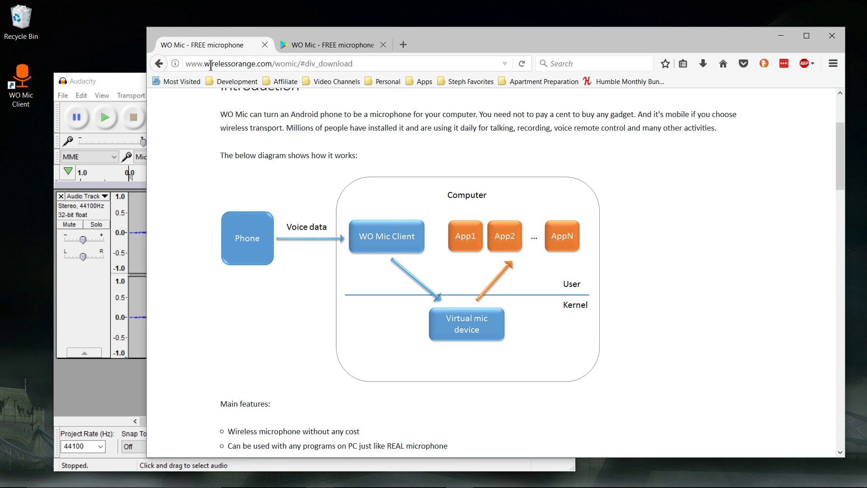
Scroll down to Download and Install and read the wo_mic_client_setup.exe and wo_mic_driver_signed.exe table
left_click(188, 66)
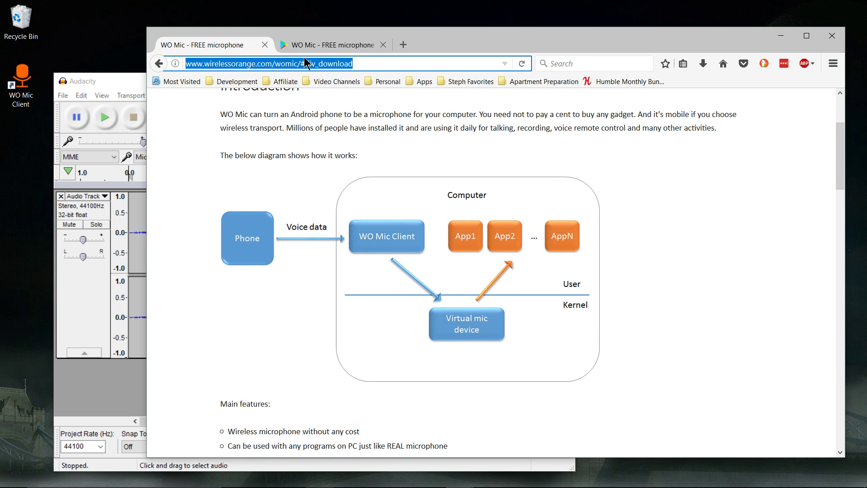
scroll(450, 173, "up", 3)
scroll(449, 163, "down", 5)
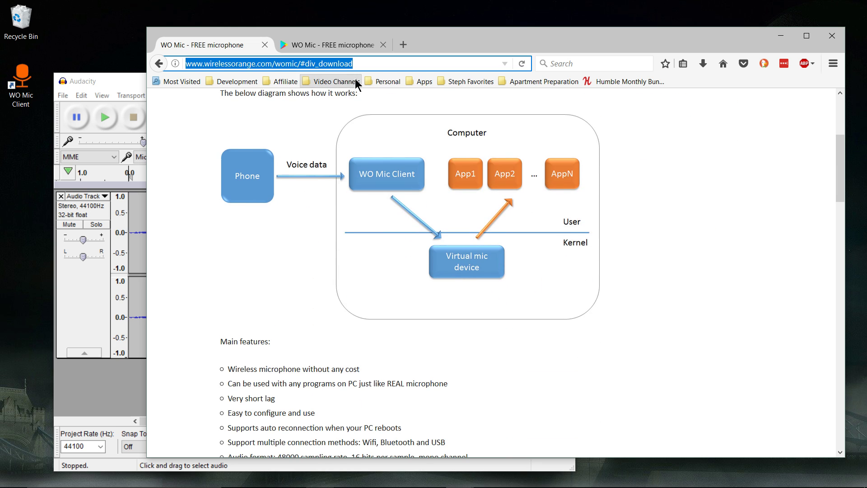
scroll(570, 235, "down", 7)
scroll(568, 229, "down", 3)
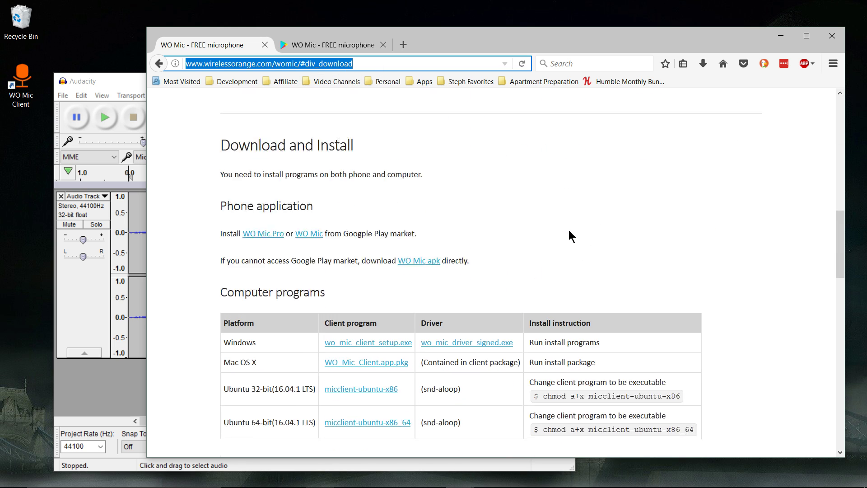
left_click(264, 286)
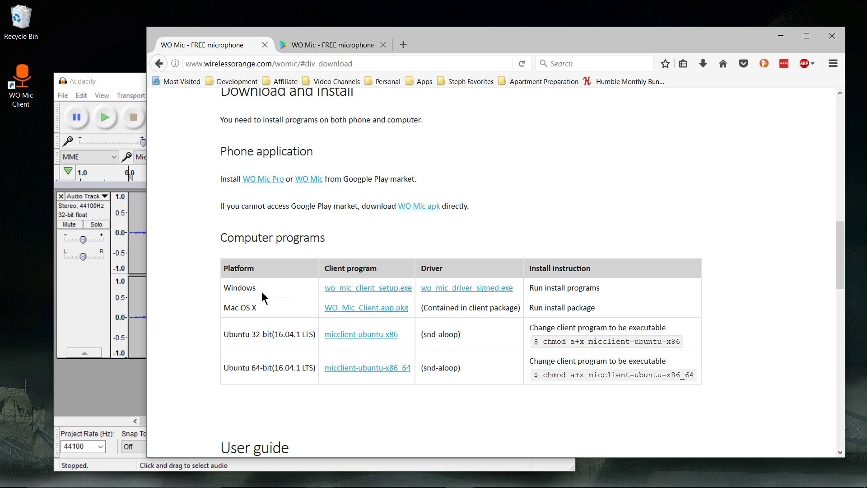
left_click_drag(289, 296, 219, 286)
left_click(280, 294)
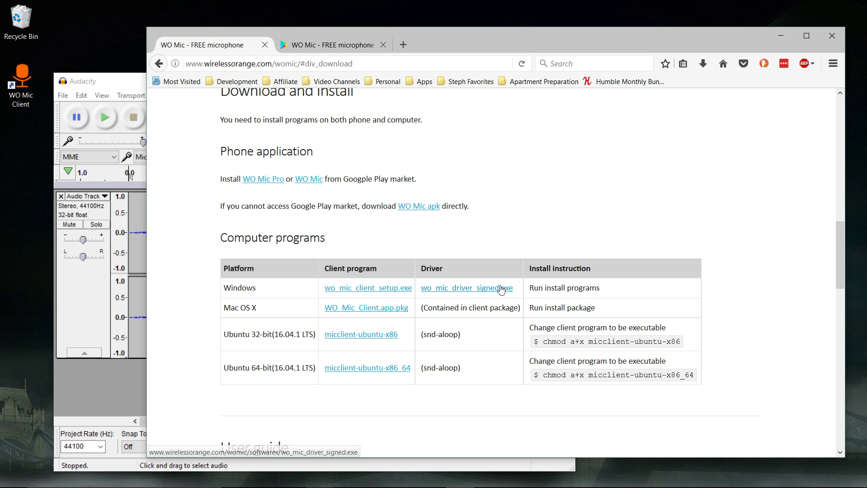
Go from the Google Play page back to the wirelessorange download page, then bring Audacity forward
left_click(364, 44)
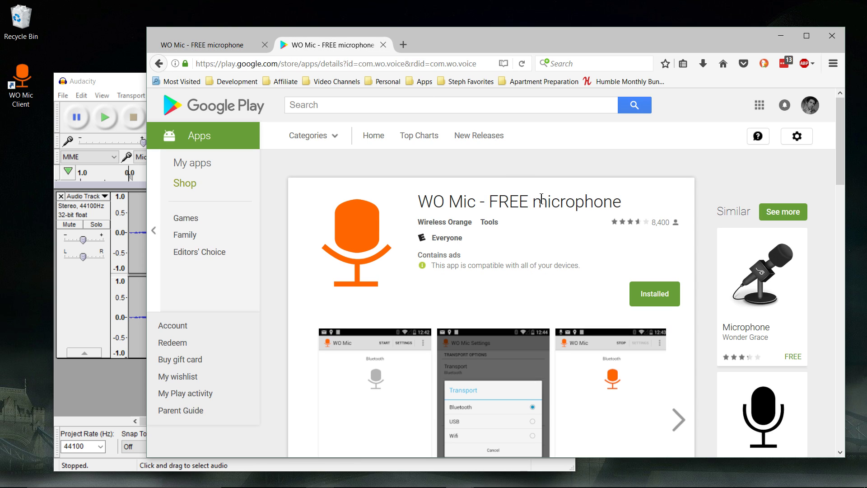
left_click(198, 44)
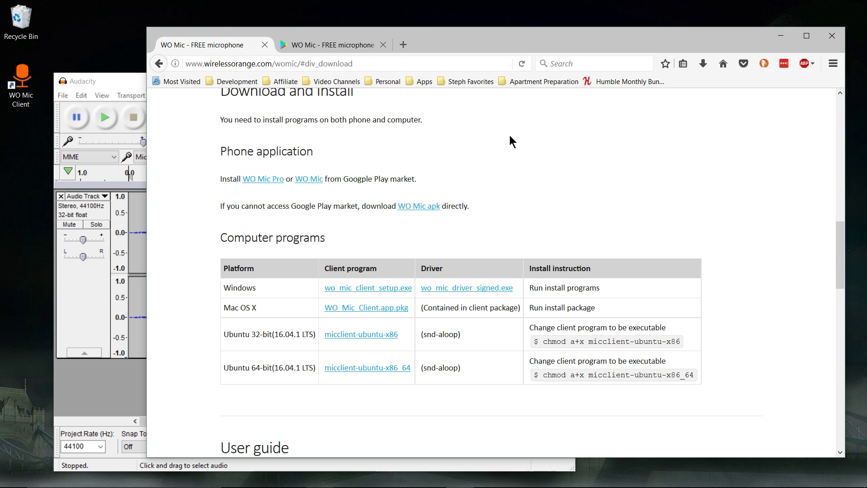
left_click(136, 79)
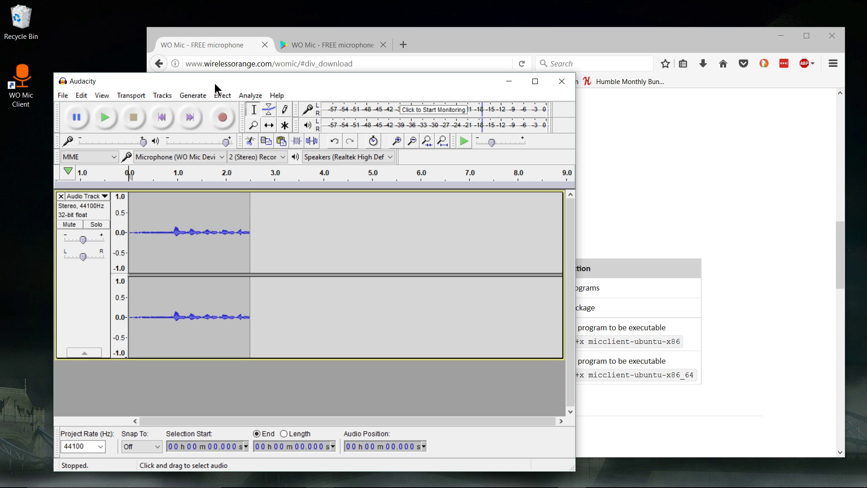
Raise the browser, launch WO Mic Client and nudge its window left
left_click_drag(401, 53, 418, 46)
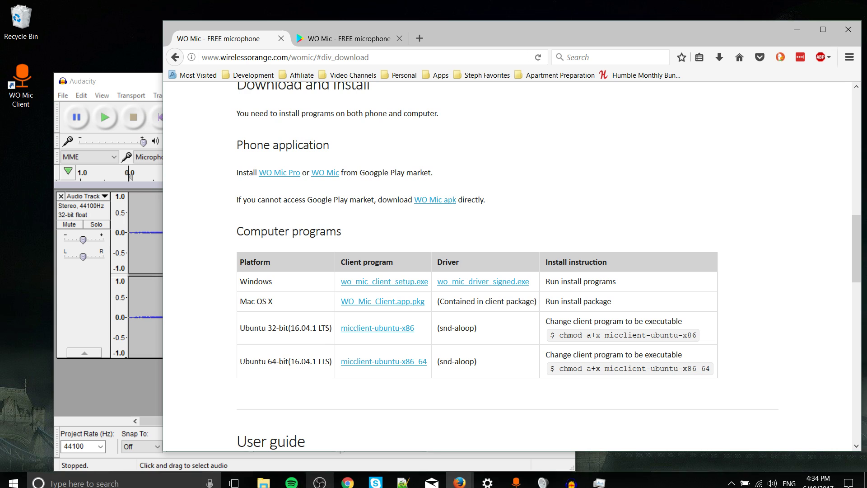
left_click(523, 480)
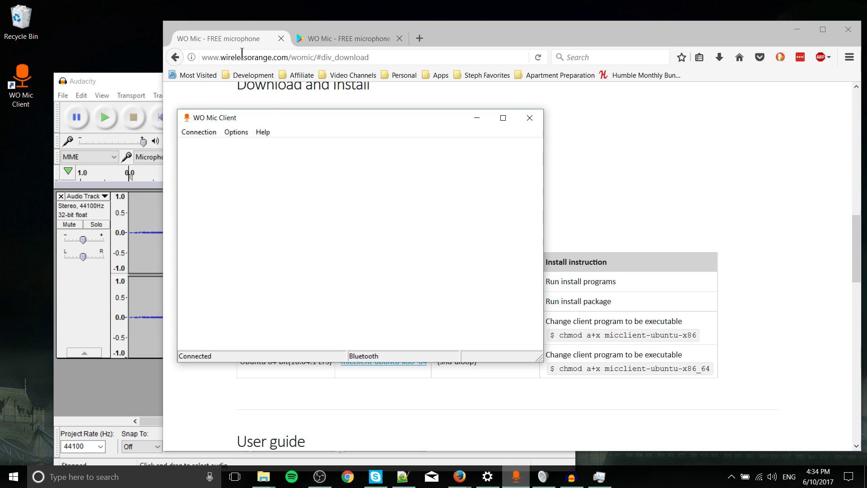
left_click_drag(173, 193, 96, 171)
Disconnect the current phone through the Connection menu, then reopen the Connection menu
left_click(40, 175)
left_click(69, 198)
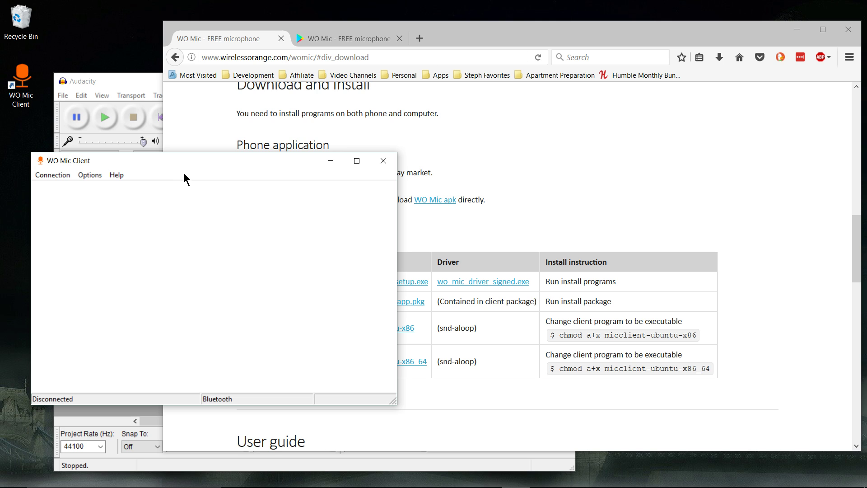
left_click_drag(62, 162, 71, 164)
left_click(68, 176)
left_click(71, 176)
left_click(72, 176)
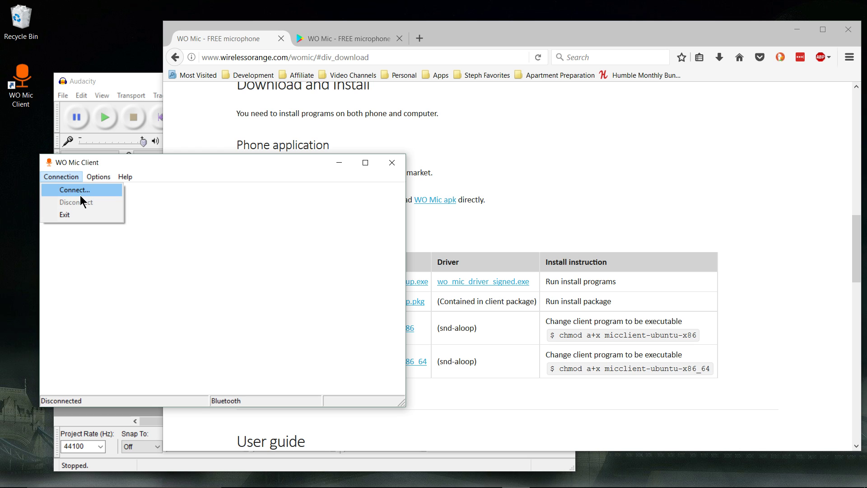
Connect over Bluetooth to the XT1049 phone instead of H302U
left_click(77, 190)
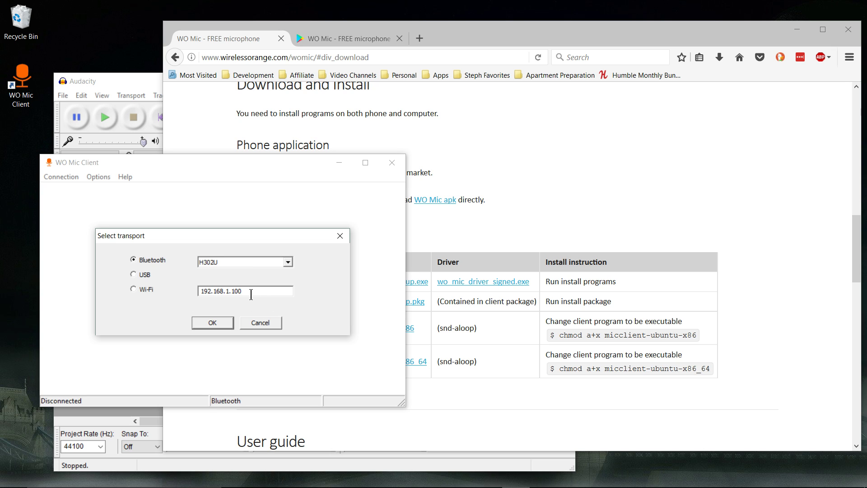
left_click(231, 266)
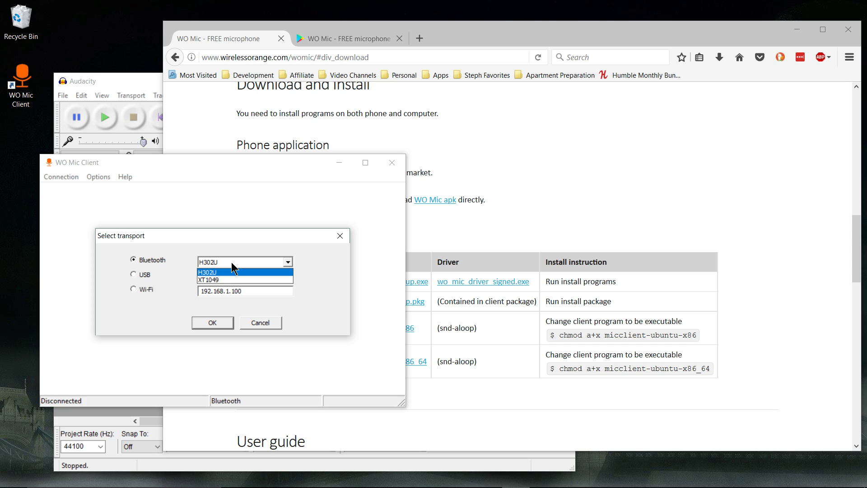
left_click(232, 271)
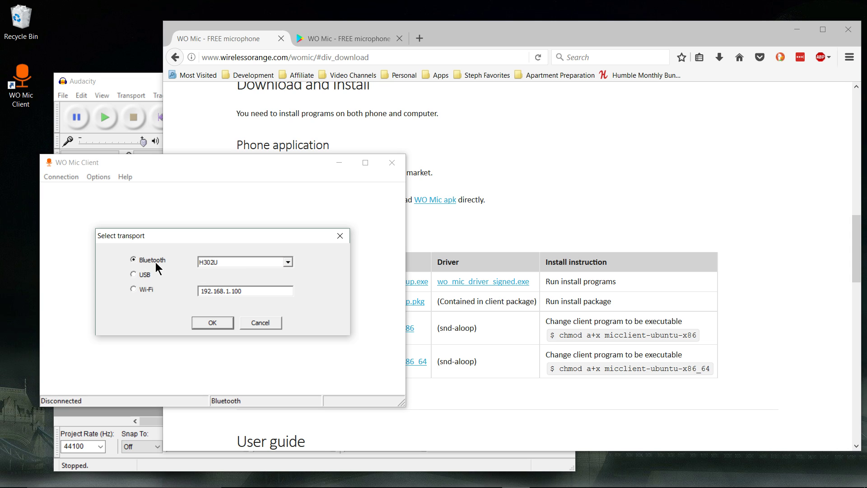
left_click(211, 261)
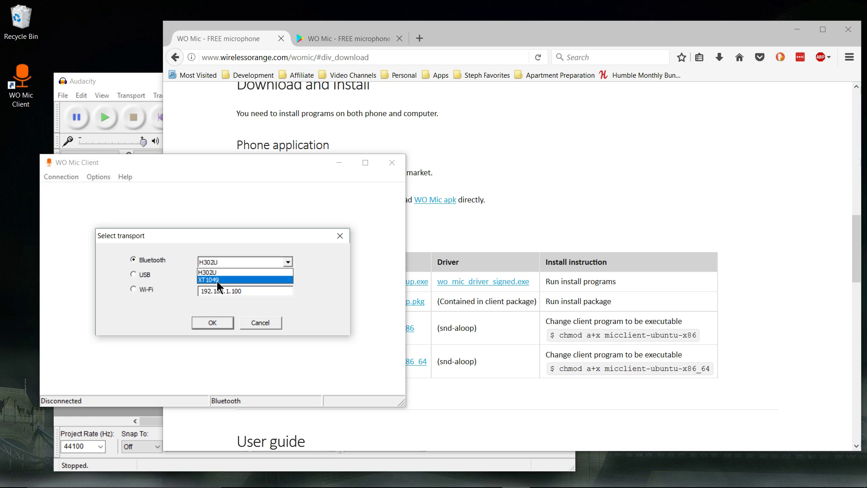
left_click(210, 277)
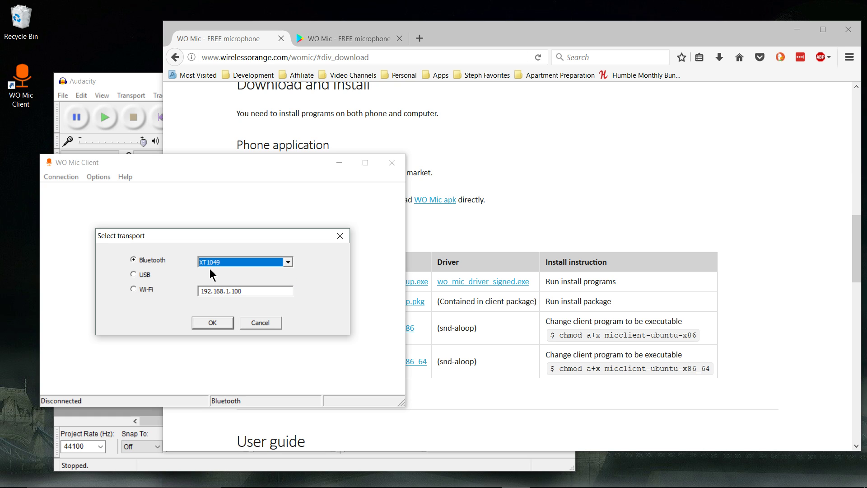
left_click(213, 323)
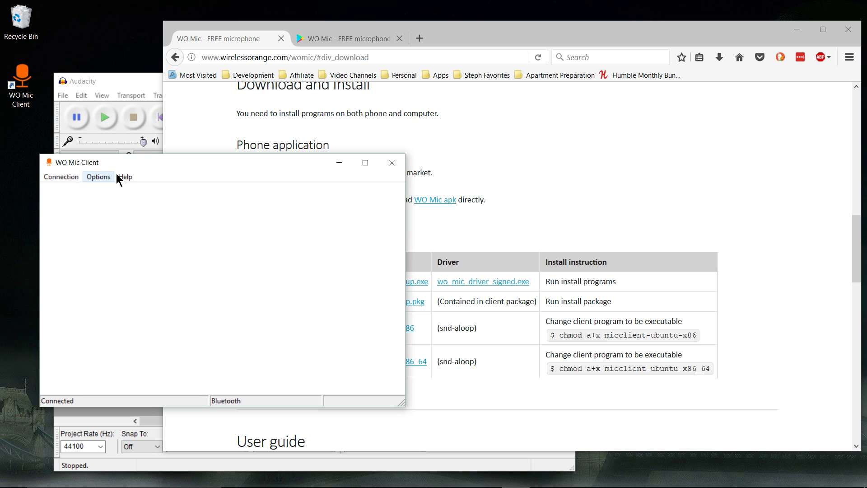
Open Recording devices from the tray sound icon and select Microphone – WO Mic Device
right_click(782, 477)
left_click(777, 449)
left_click_drag(684, 53, 389, 170)
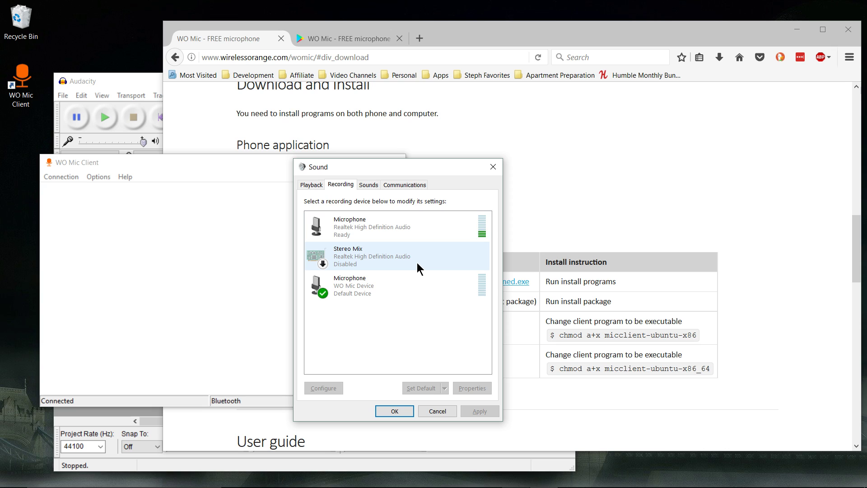
left_click(422, 281)
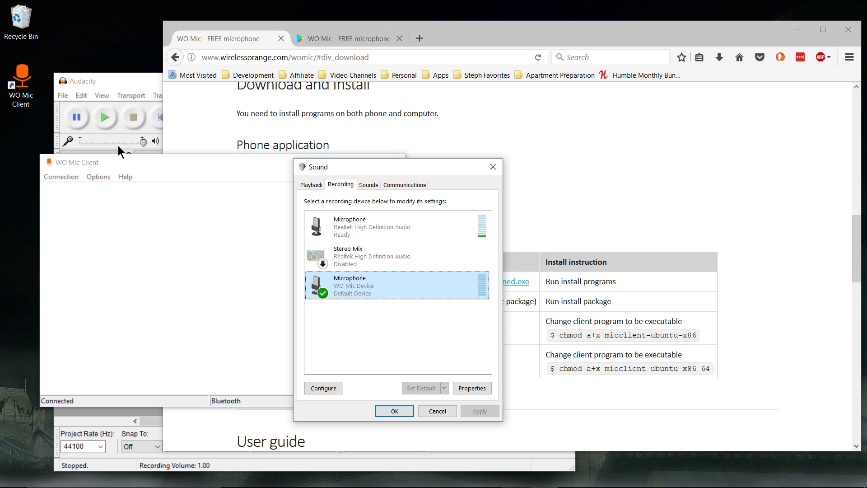
left_click_drag(141, 90, 539, 90)
Pick Microphone (WO Mic Device) in Audacity's input dropdown and dismiss the WO Mic row's menu in Sound
left_click(555, 159)
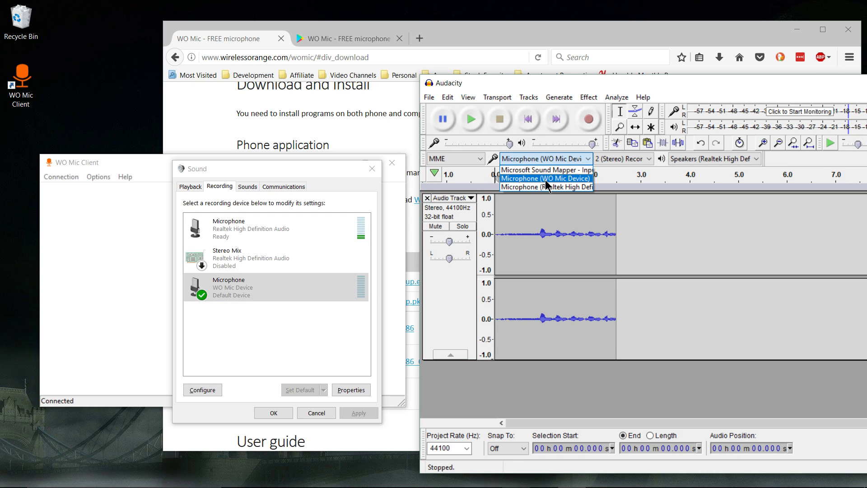
left_click(224, 295)
right_click(225, 296)
left_click(205, 301)
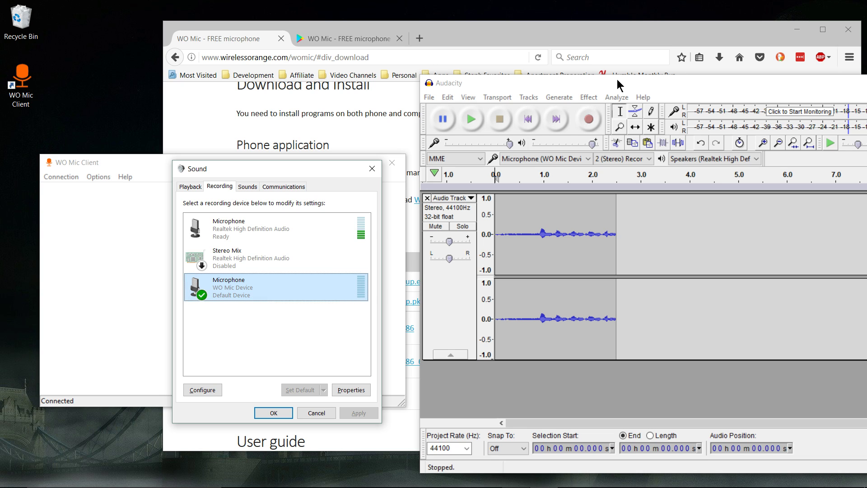
left_click_drag(303, 170, 232, 193)
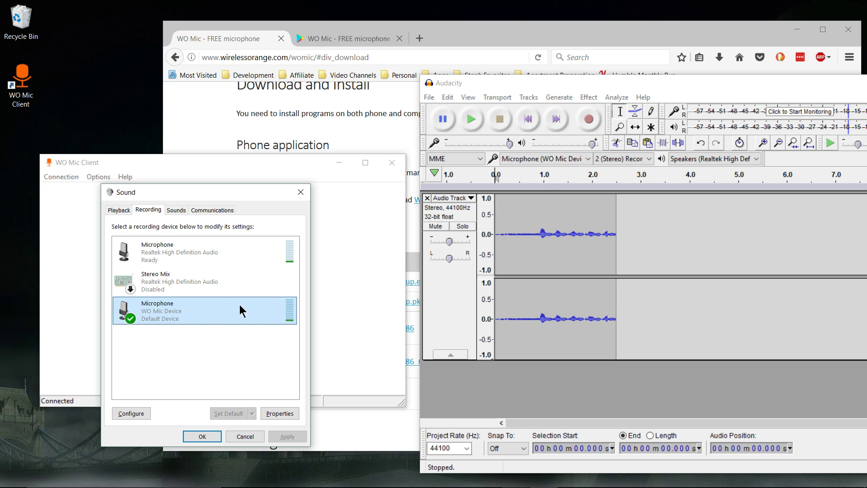